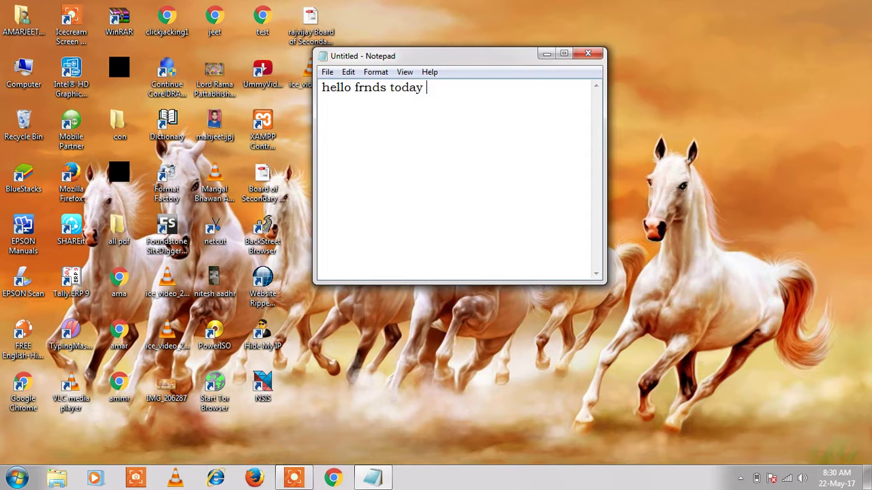
Complete the note's opening sentence with "we know how to create a without name folder."
text(we)
text(know how to create a)
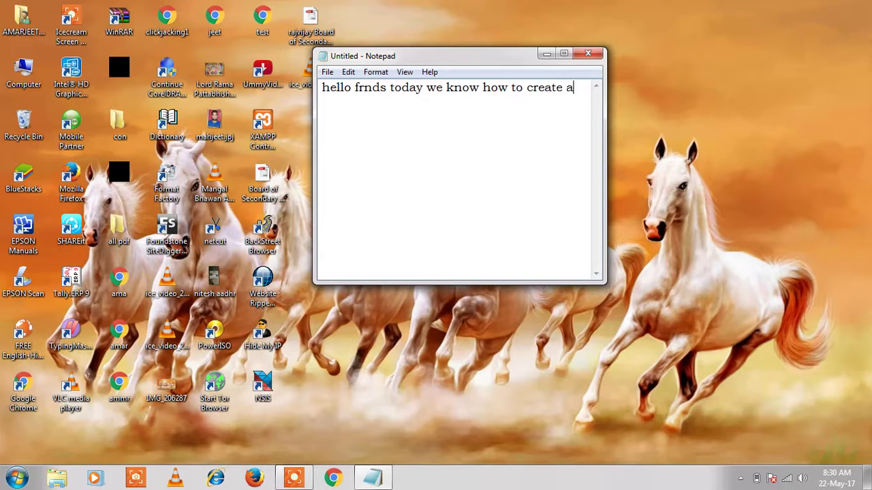
text( without name folder)
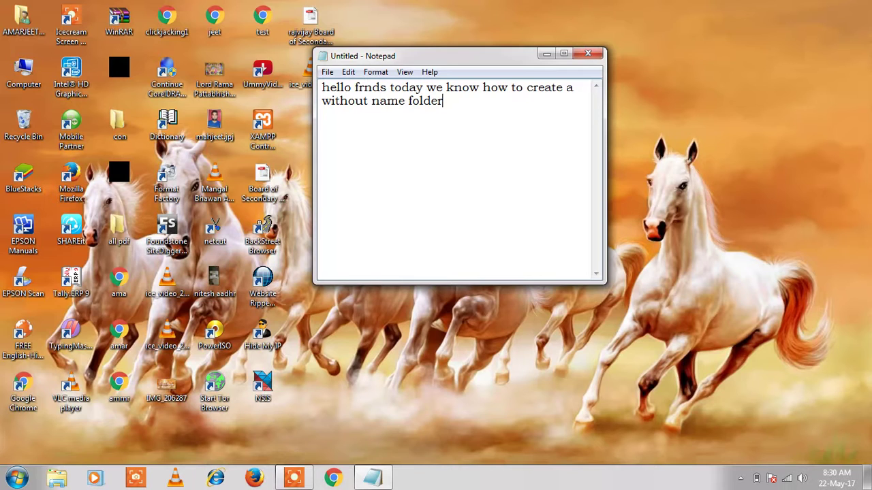
text(.)
Add the line "1 create a new folder" below the opening sentence
key(Return)
text(1 create a ne)
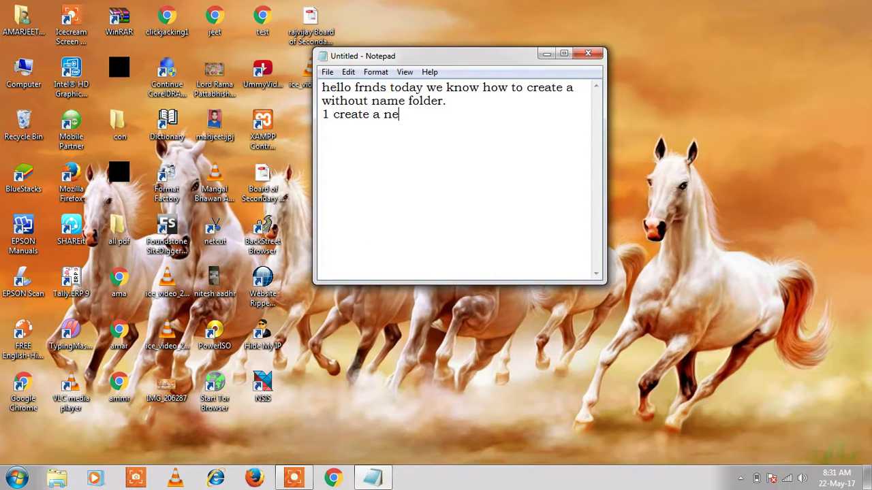
text(w folder)
Minimize the note and create a new folder with the default name "New folder" on an empty area of the desktop
click(434, 11)
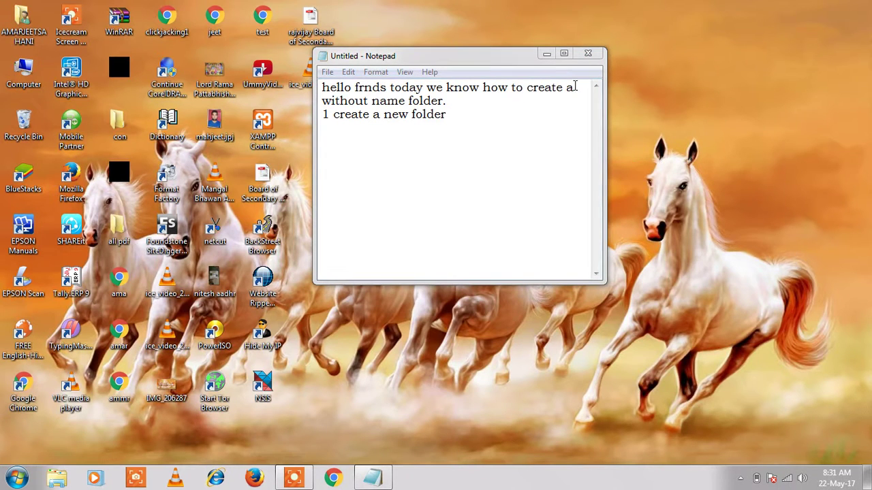
click(547, 53)
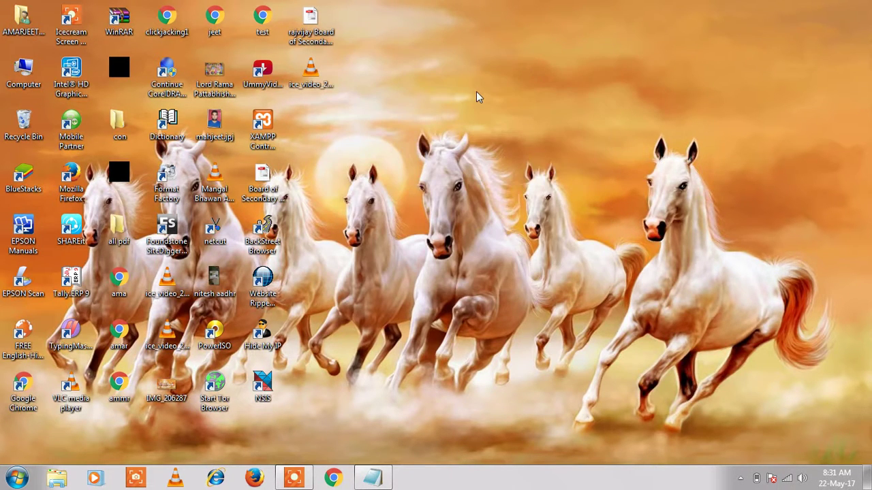
right_click(476, 94)
mouse_move(494, 228)
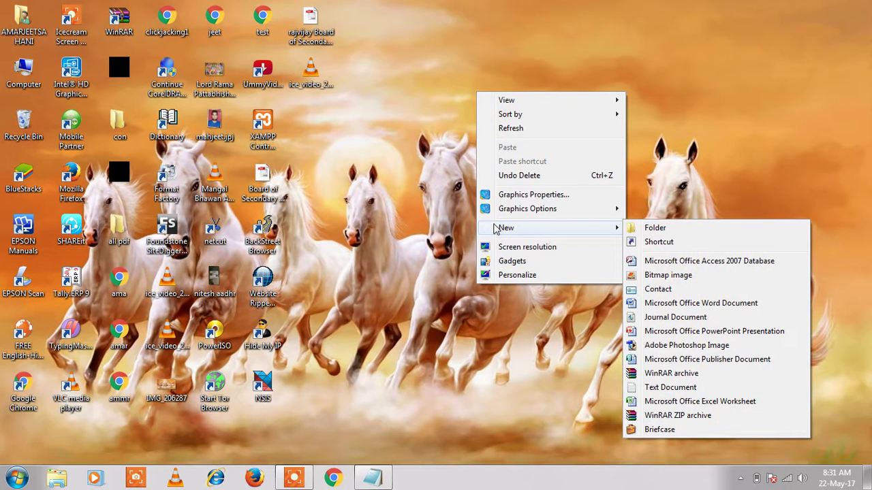
click(648, 232)
click(496, 120)
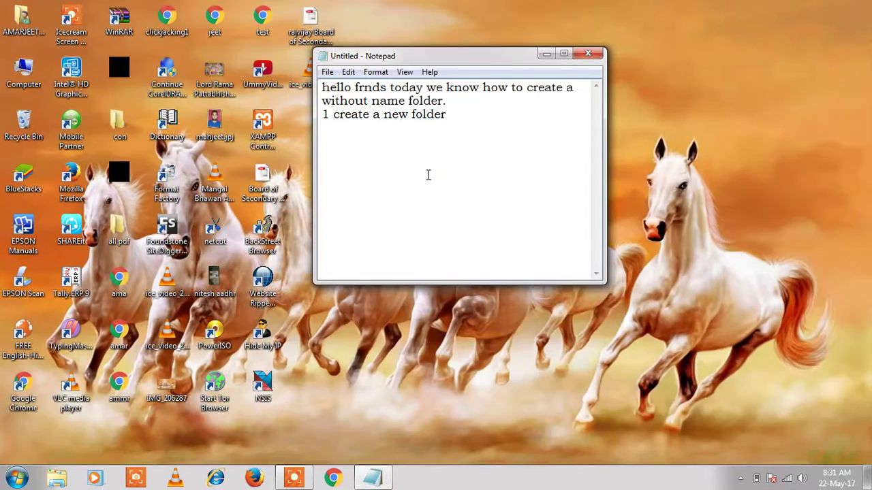
Add the second instruction to the note in Notepad: "2. rename the folder name."
text(2. rename thr r)
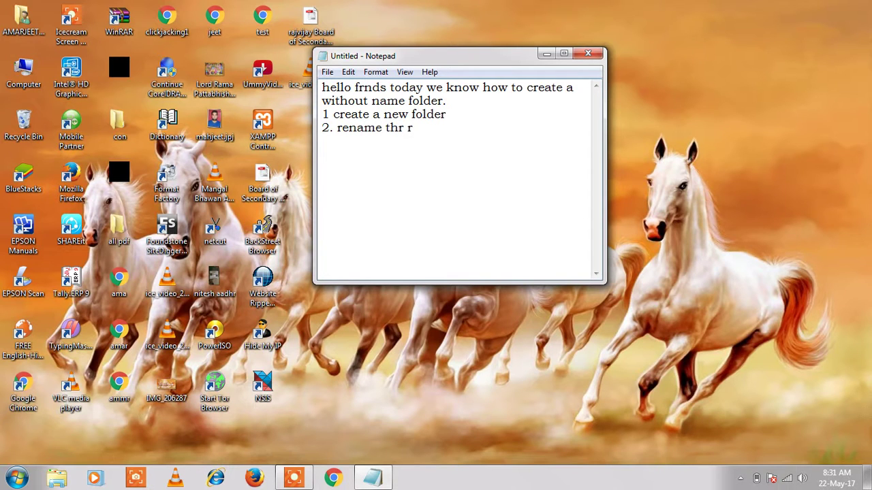
key(BackSpace)
key(BackSpace)
key(BackSpace)
text(e folder name)
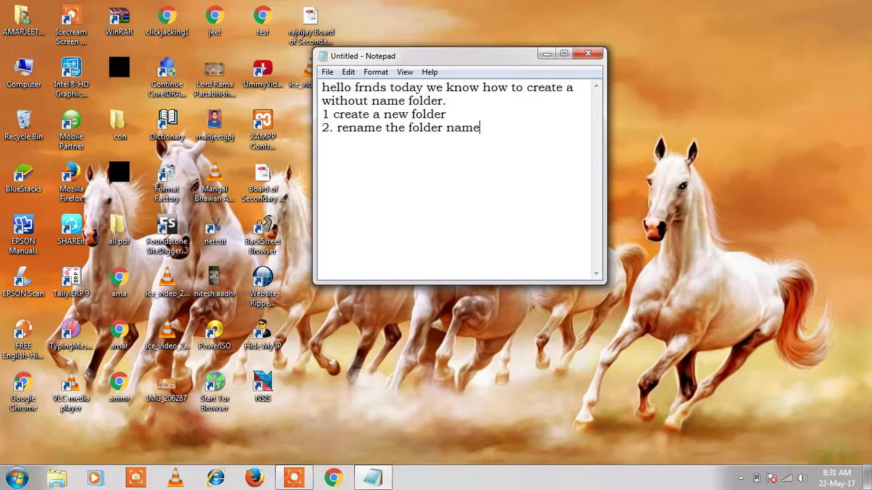
text(.)
Add the third instruction on a new line: "3. and press alt+255 as a save time."
key(Return)
text(3.)
text(and)
text(press)
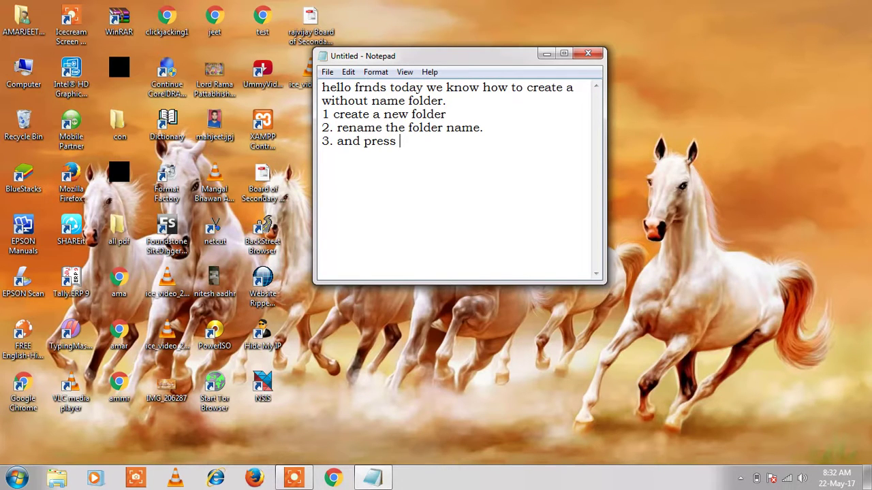
text( alt)
text(+255.)
key(BackSpace)
text(as a sav)
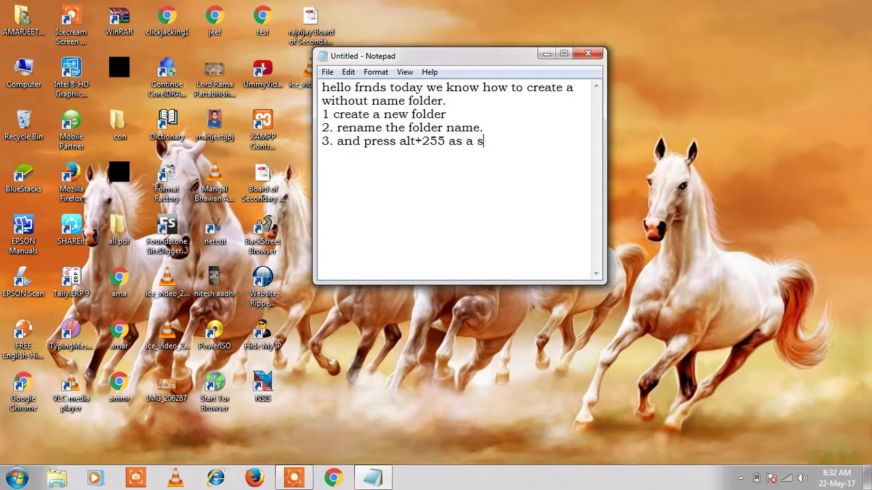
text(e time.)
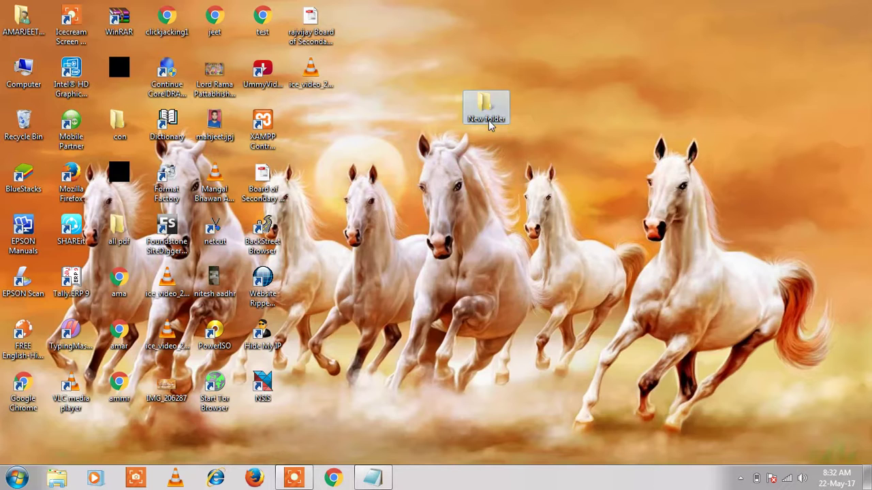
Rename the new desktop folder, replacing its name with the invisible blank character of code 255
right_click(488, 120)
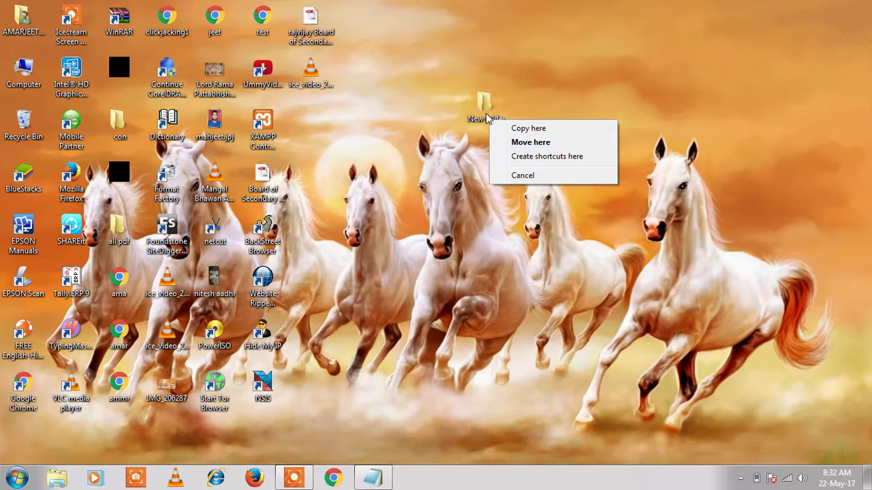
click(488, 119)
right_click(486, 114)
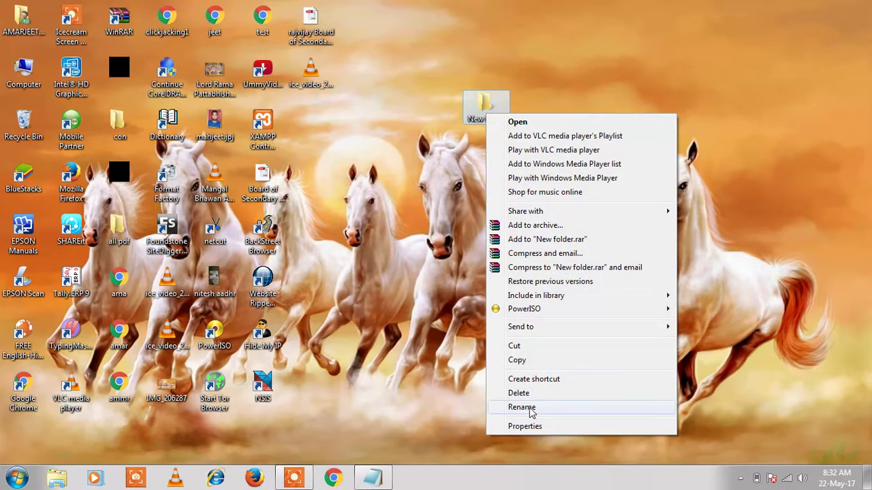
click(528, 408)
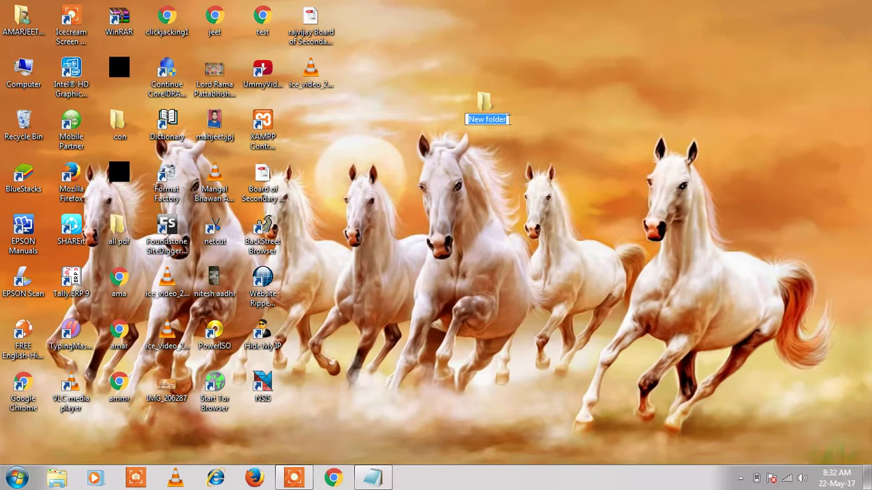
key(BackSpace)
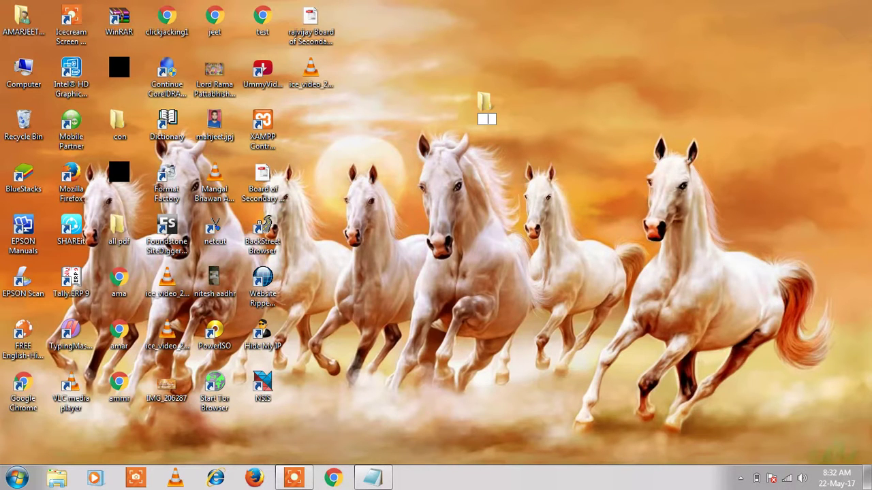
key(Return)
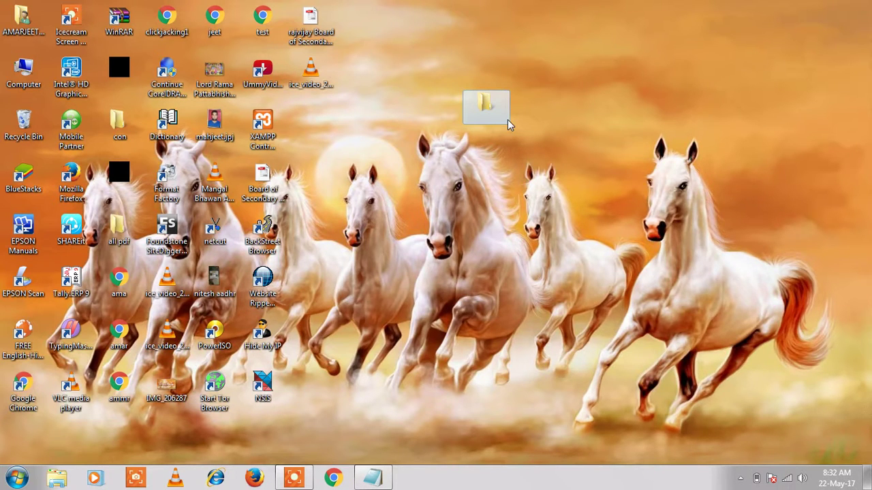
Switch back to Notepad and add the line "and then press enter." under the third instruction
click(372, 478)
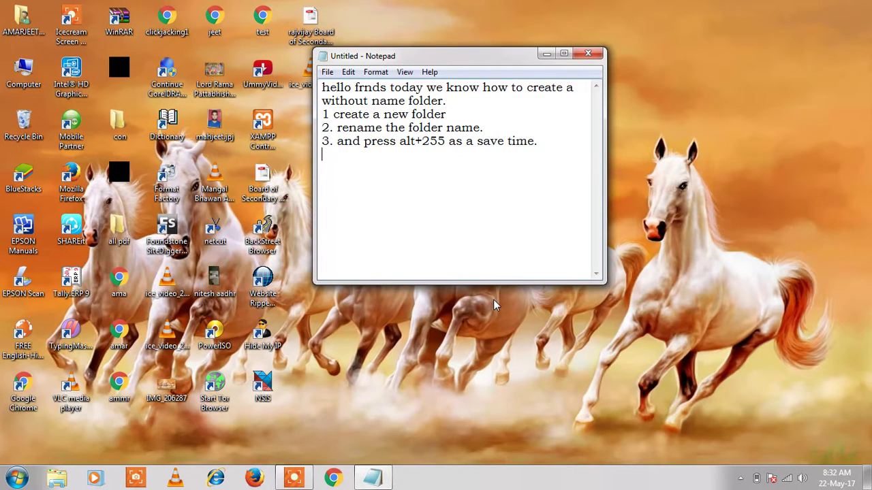
text(and then press en)
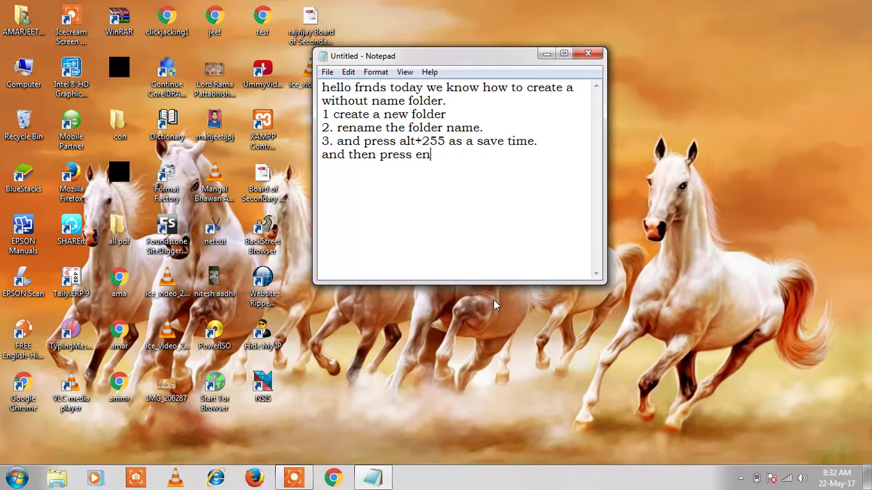
text(ter.)
Add the indented line "now there is whitout name folder create." to the note
text(   n)
text(ow )
text(there i)
text(s )
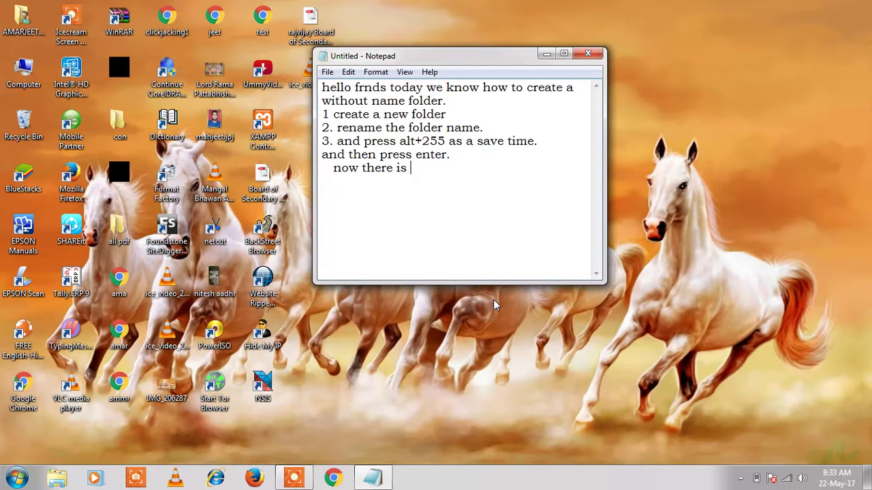
text(whitout name folder)
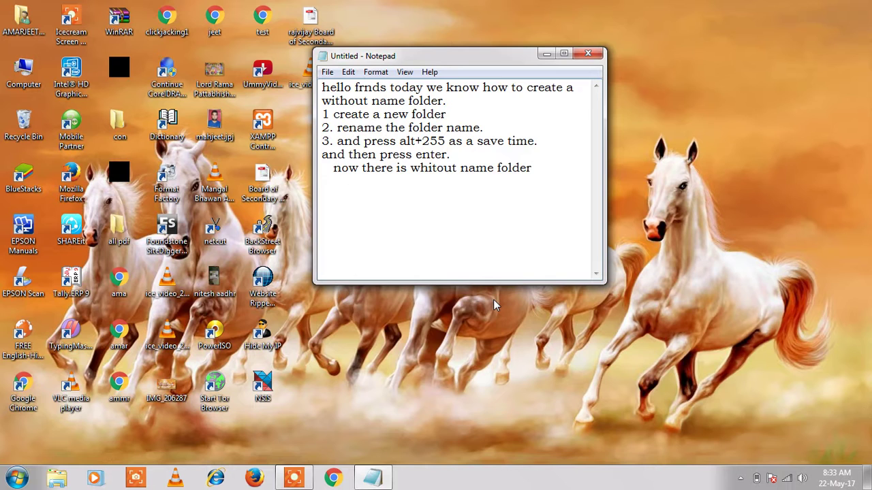
text( cre)
text(ate)
text(.)
Add the closing line "thankes frendes for watching my video ." to the note
text( than)
text(k)
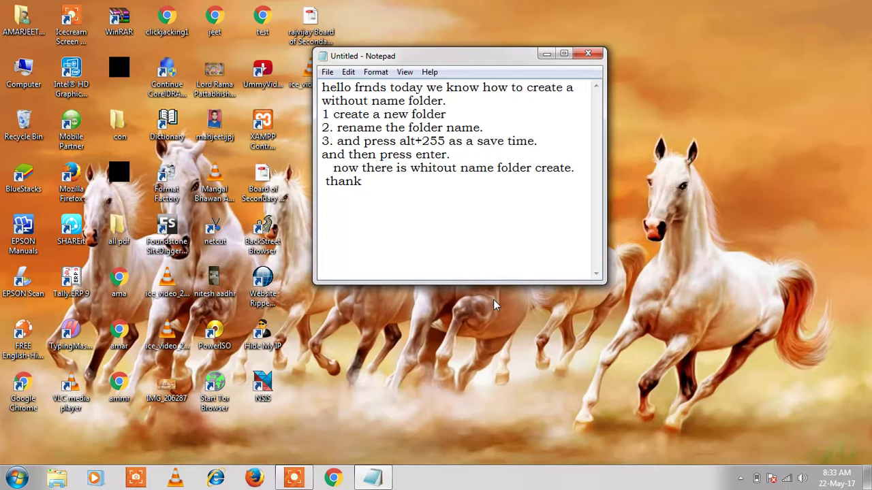
text(es frendes fo)
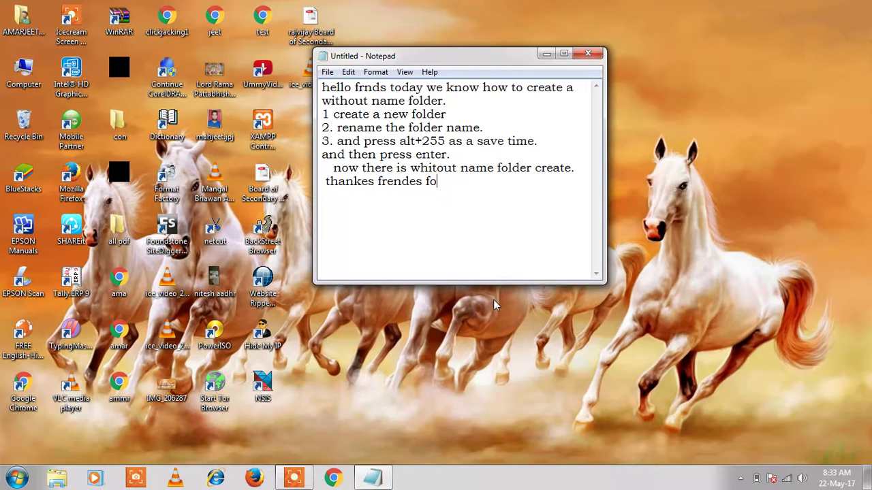
text(r watching my )
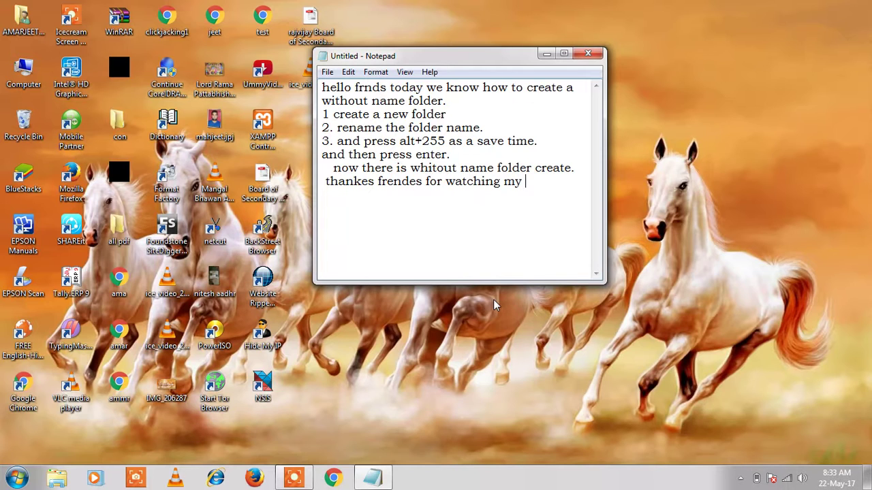
text(video)
text(.)
Add the line "and ples subescribe my channel" below the thank-you line
key(Return)
text(and ples)
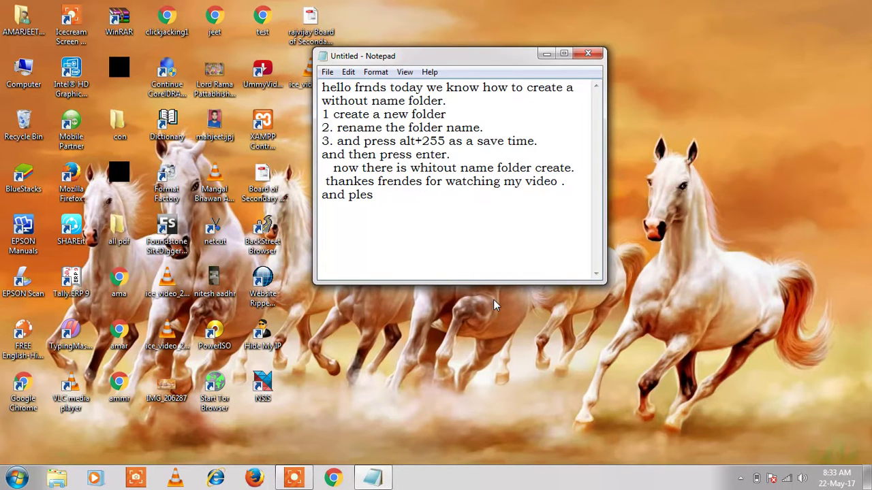
text( subescribe my )
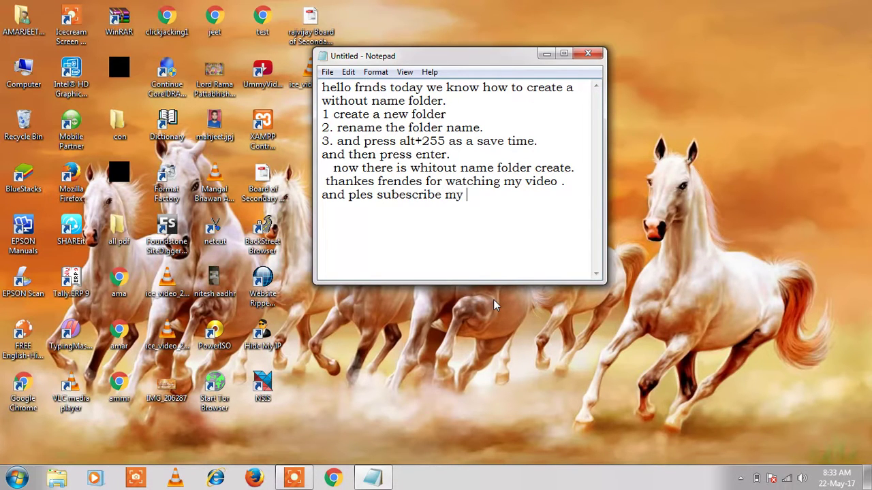
text(channel)
Finish the note with the line "what u want _____u get.and like videos"
key(Return)
text(whw)
key(BackSpace)
text(at u want)
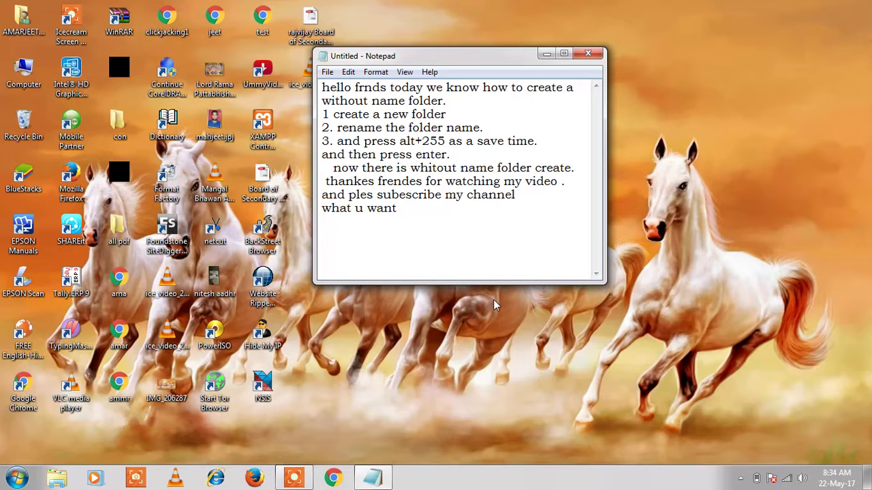
text( _____u get.and like vide)
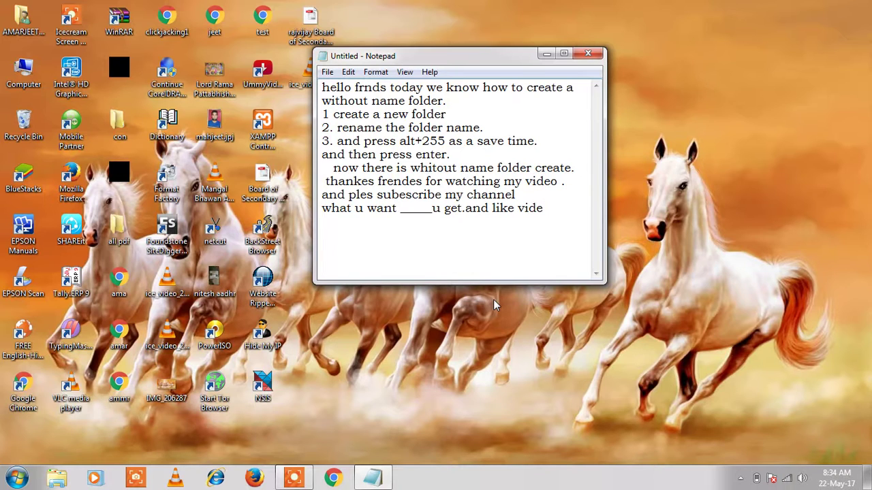
text(os)
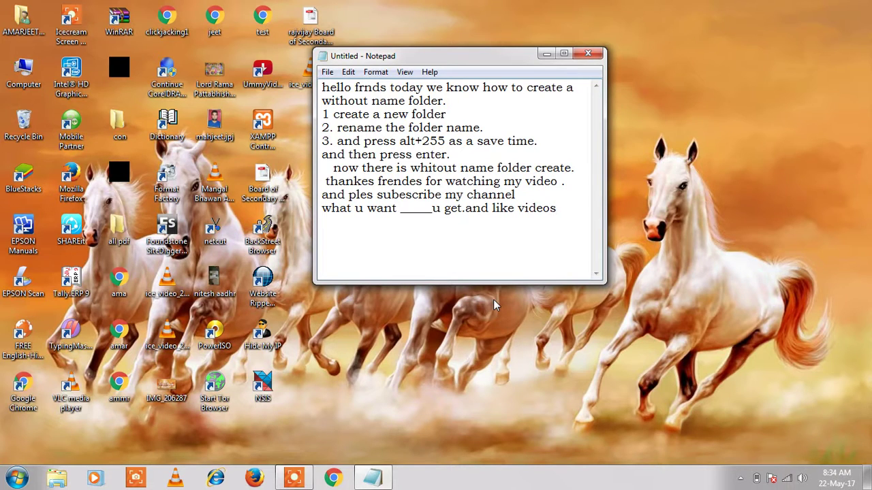